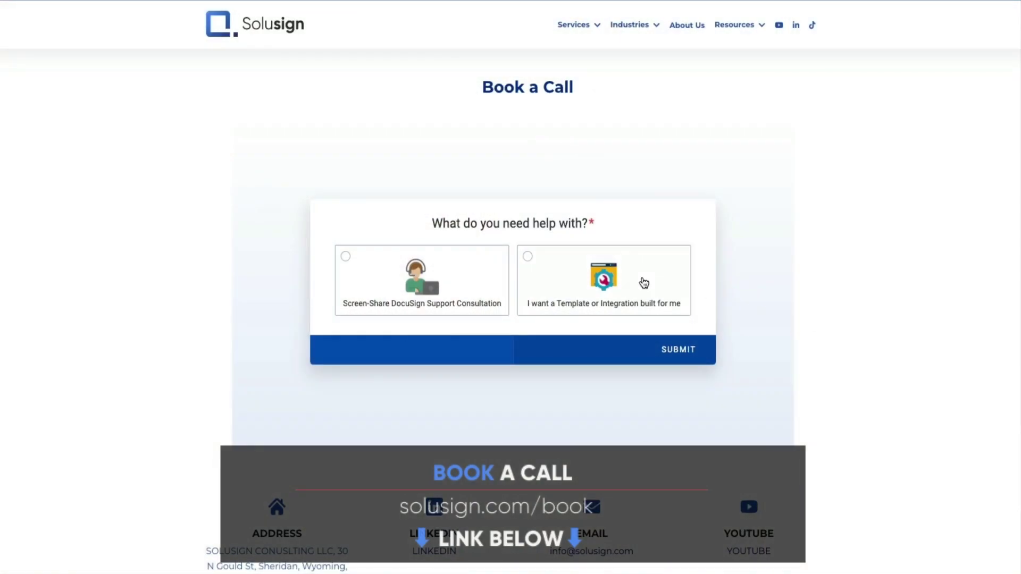
Step: On the Book a Call form, request a built-for-me DocuSign Integration
click(592, 285)
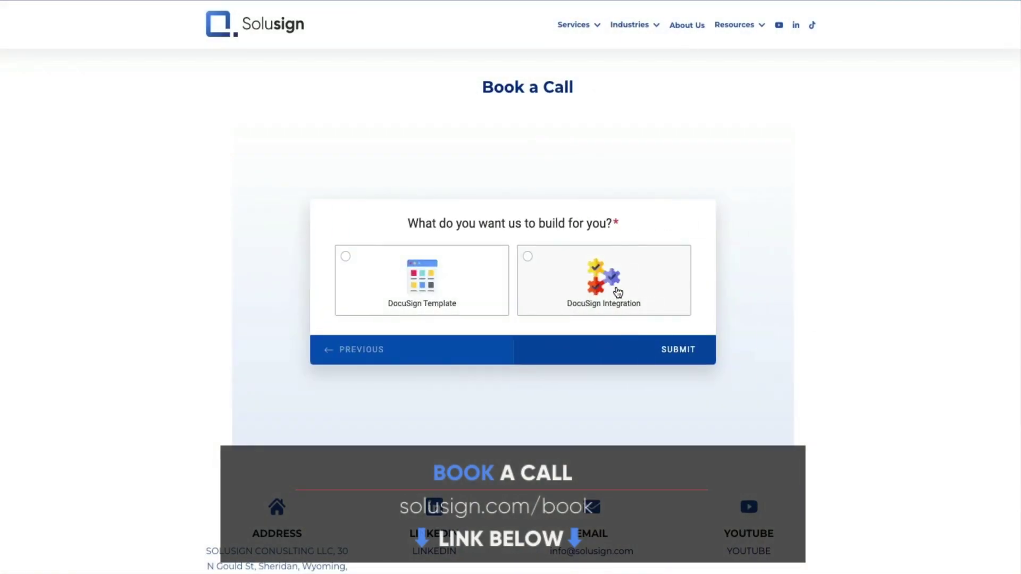
click(618, 291)
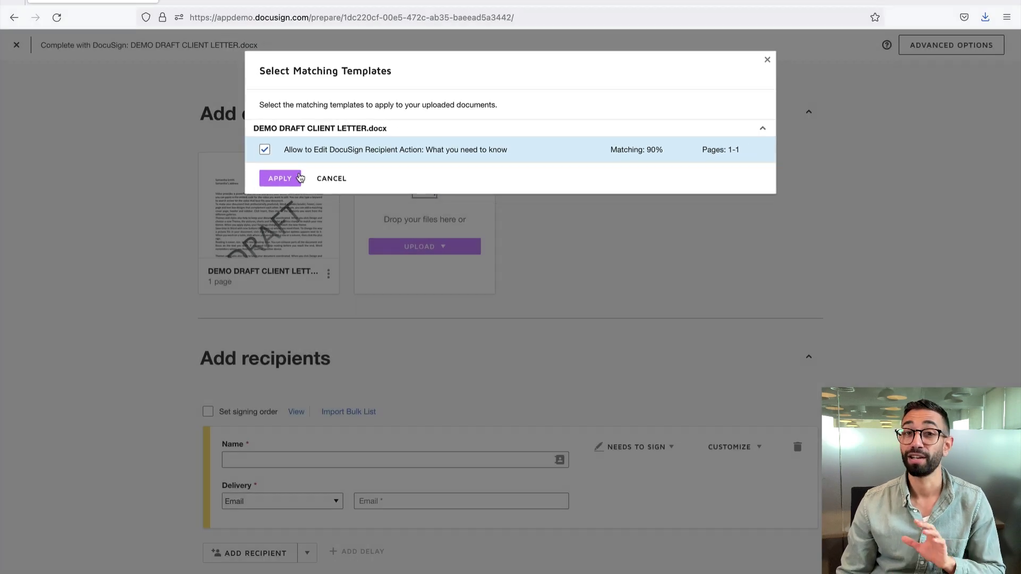
Step: Apply the Allow to Edit template and check the Laywer and Client recipients
click(280, 178)
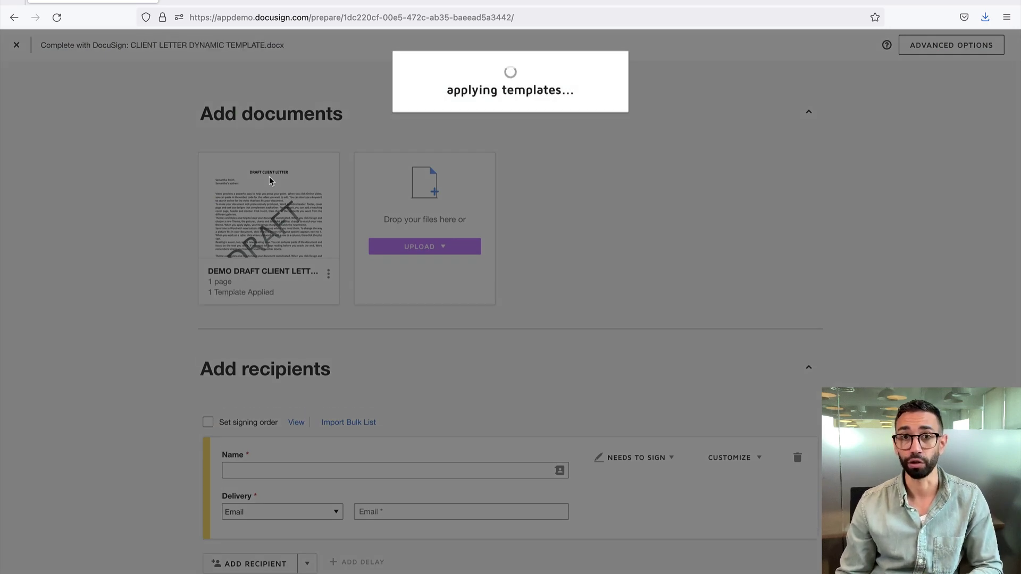
scroll(352, 228, down, 3)
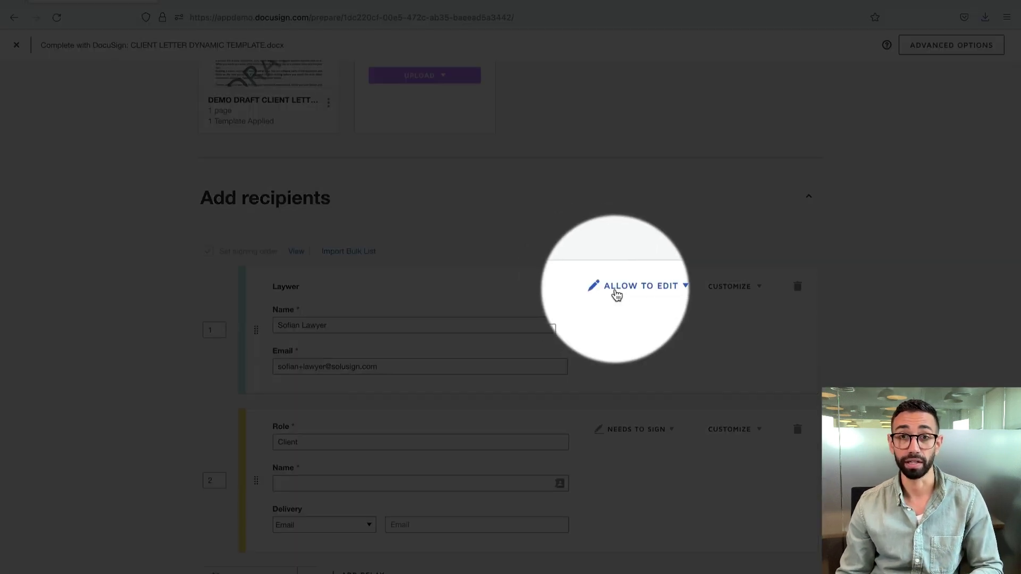
scroll(615, 292, down, 2)
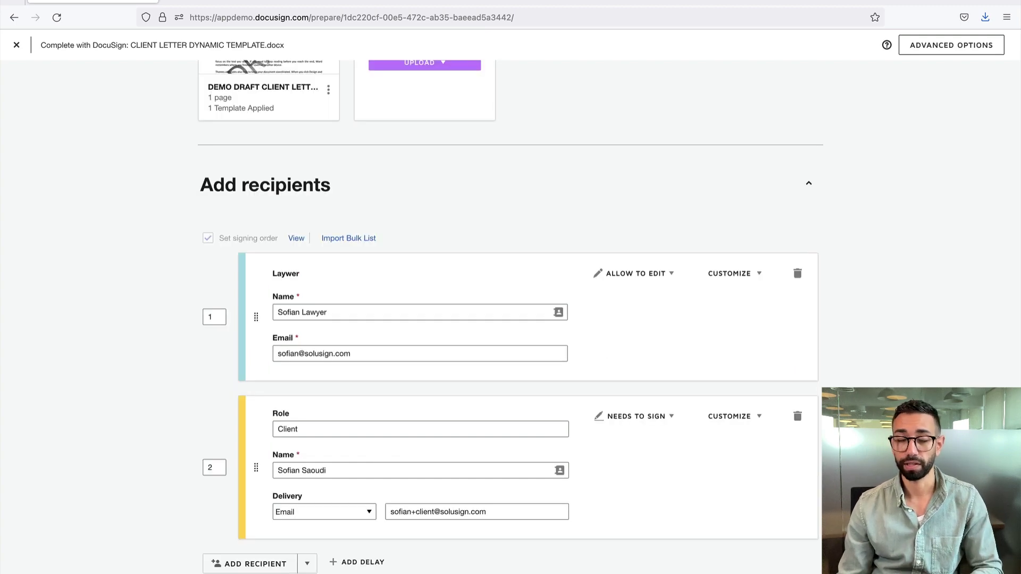
Step: Continue to the Add Fields page, then open the envelope for review in a new tab
click(918, 282)
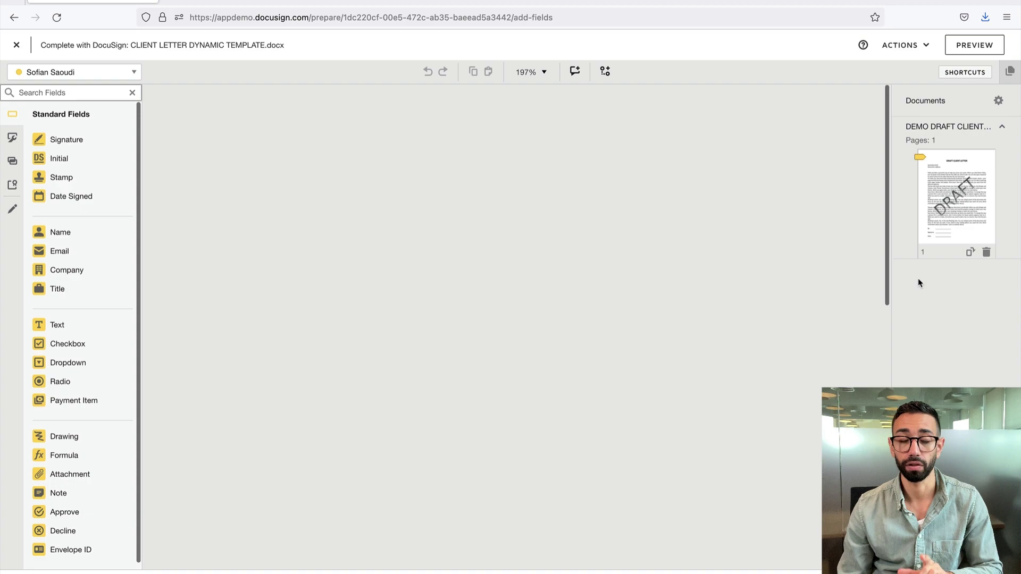
scroll(683, 361, down, 7)
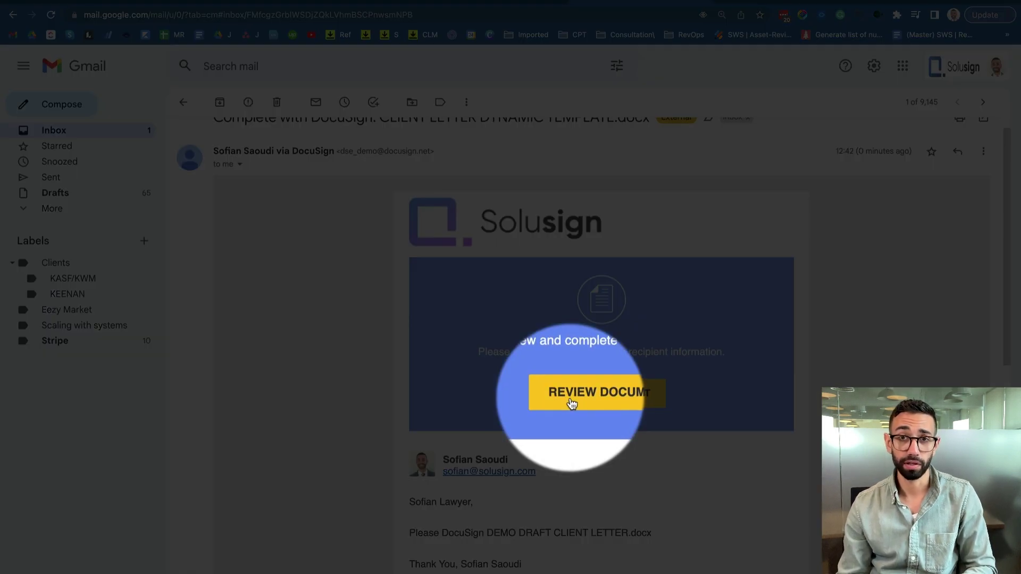
click(572, 404)
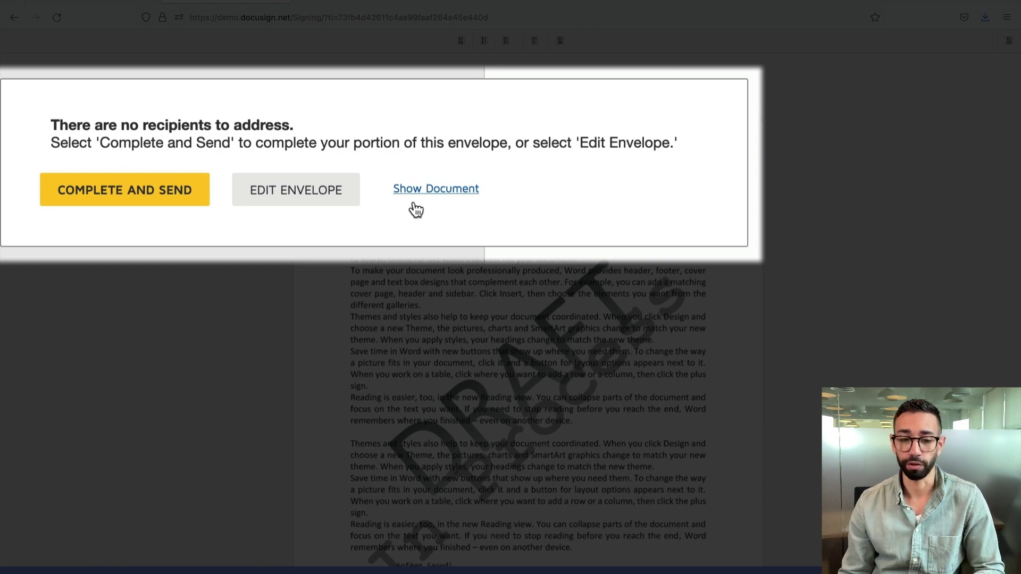
Step: Reveal the draft client letter, scroll through it, and view the Download options
click(429, 192)
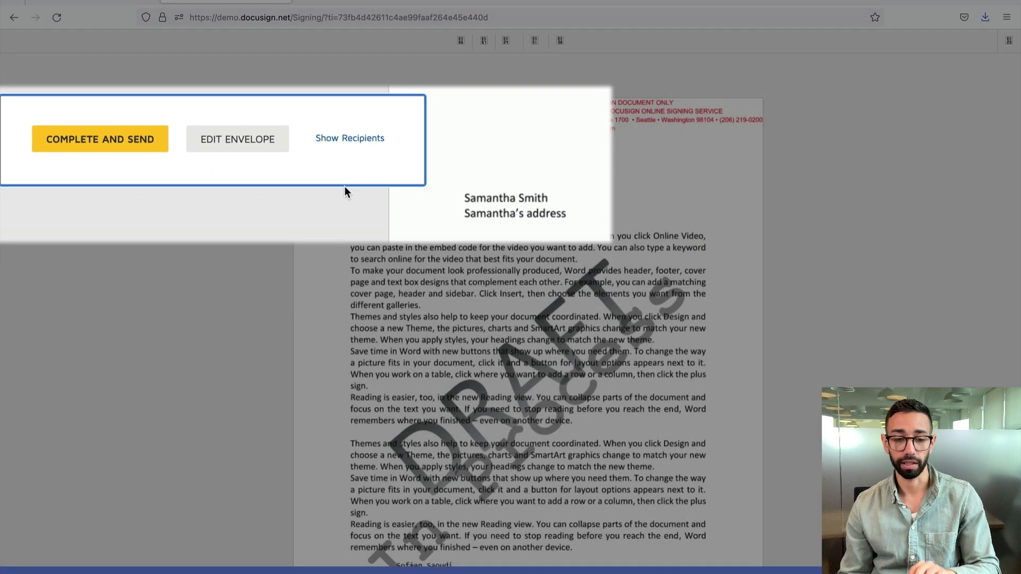
scroll(629, 234, down, 1)
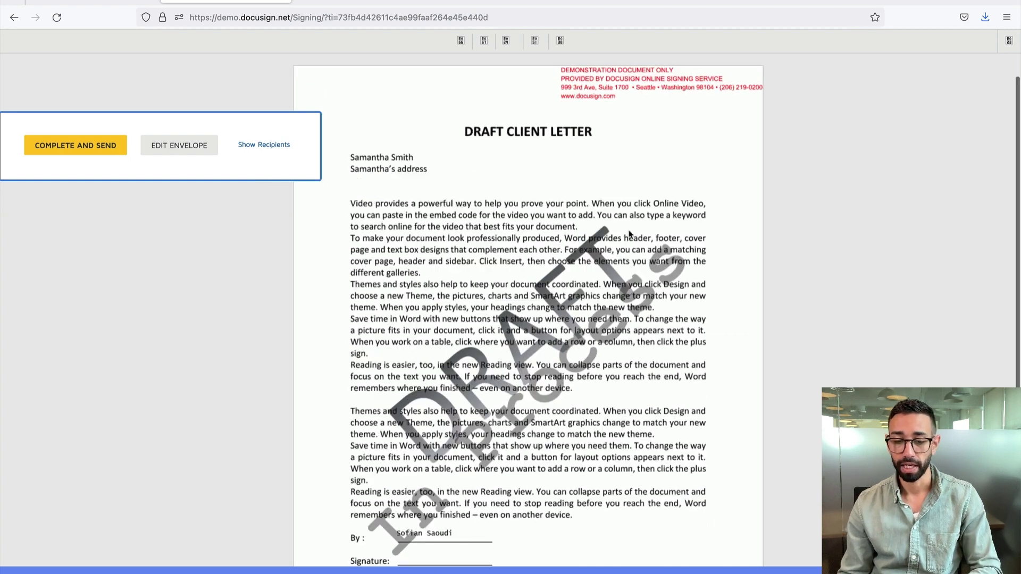
scroll(570, 295, down, 7)
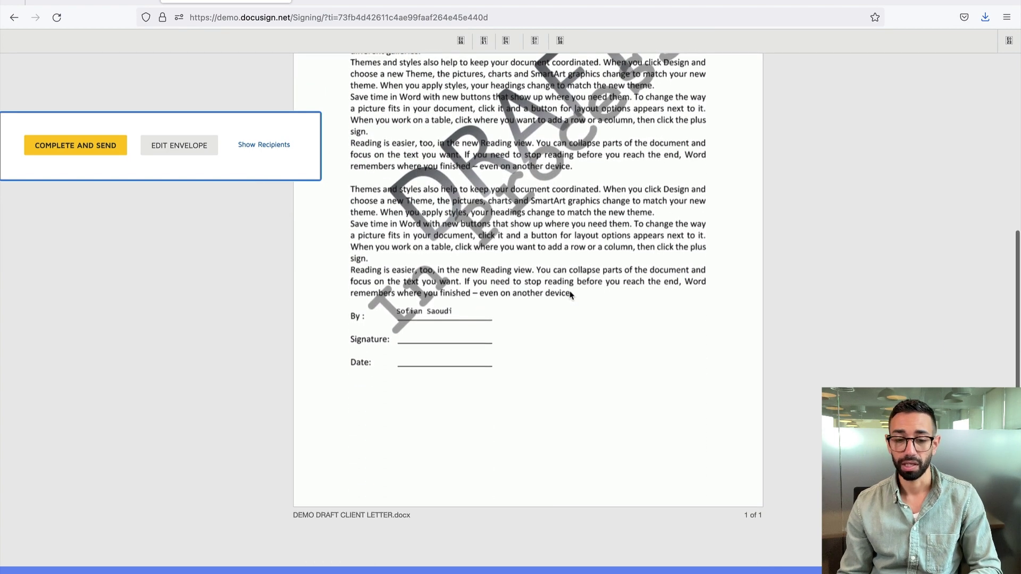
scroll(570, 295, up, 5)
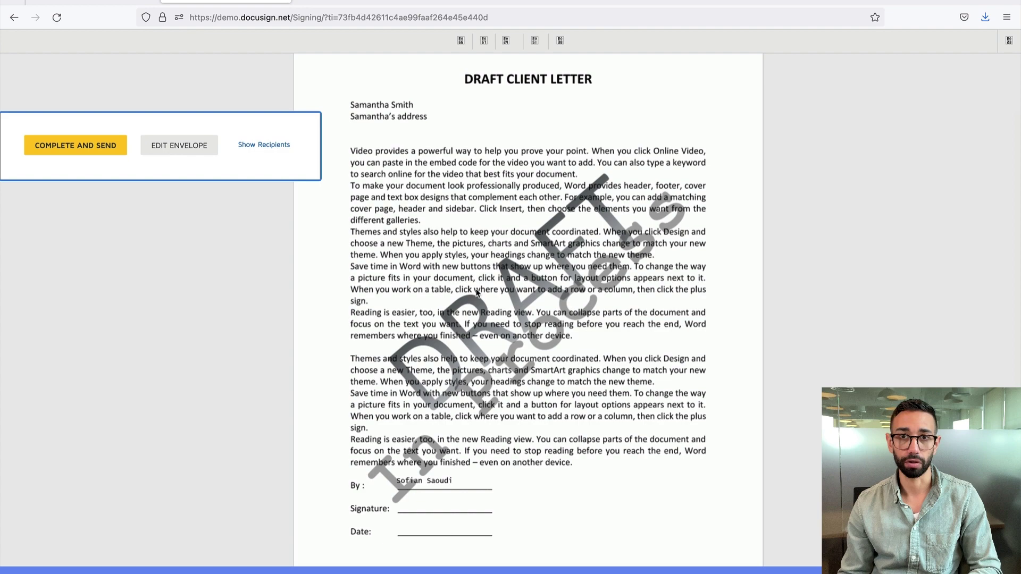
scroll(477, 292, up, 3)
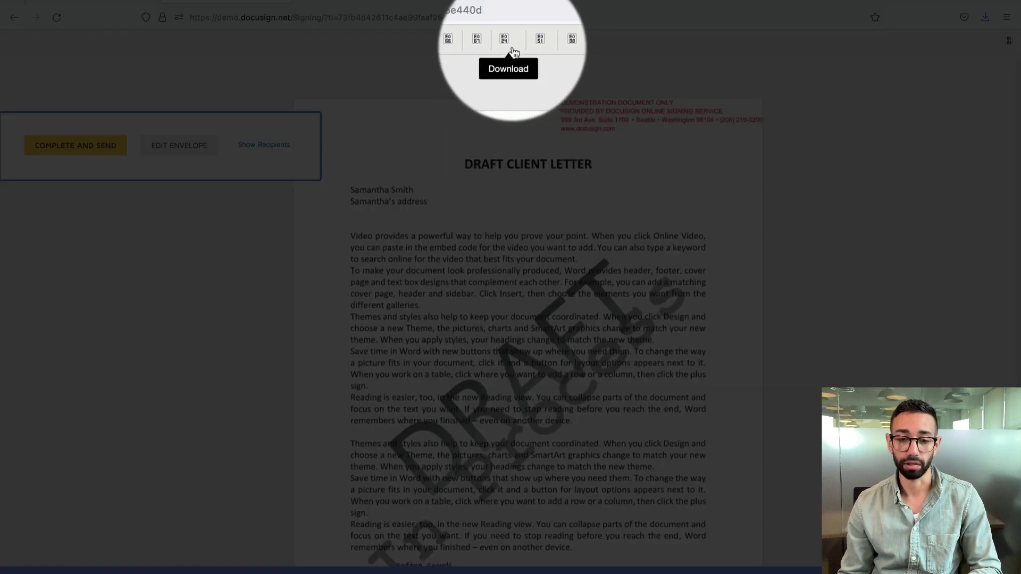
click(513, 51)
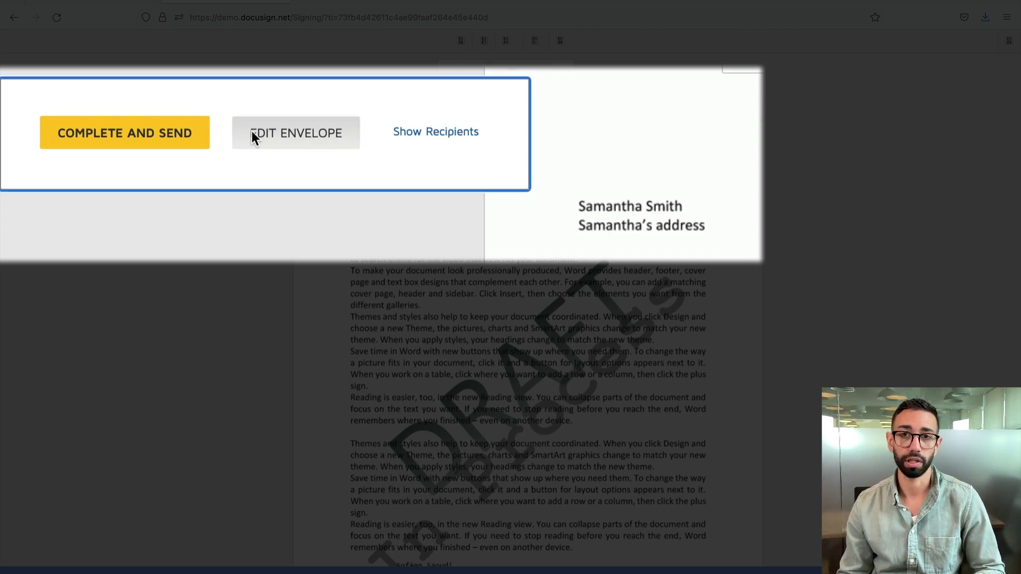
click(152, 144)
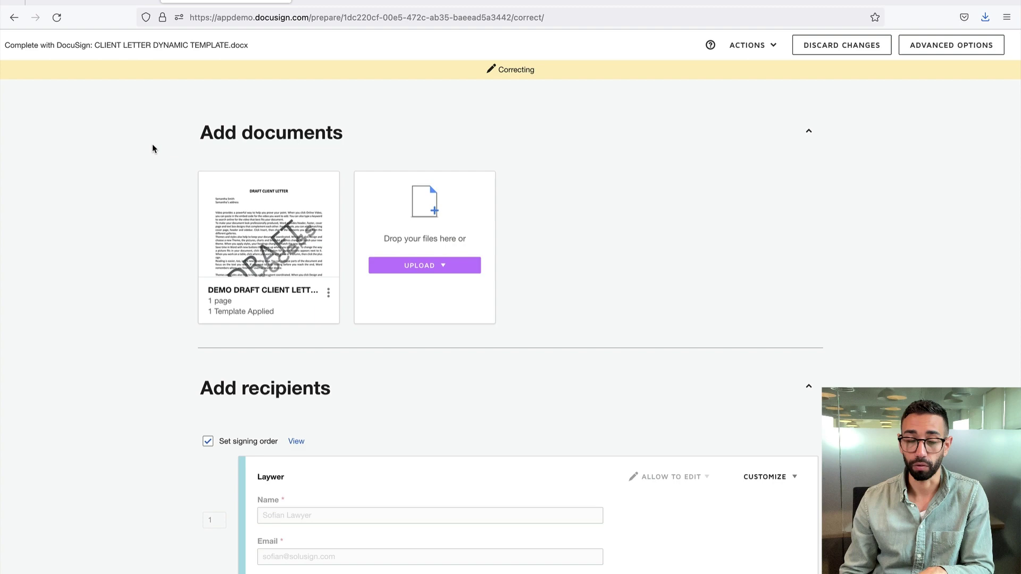
scroll(530, 521, down, 3)
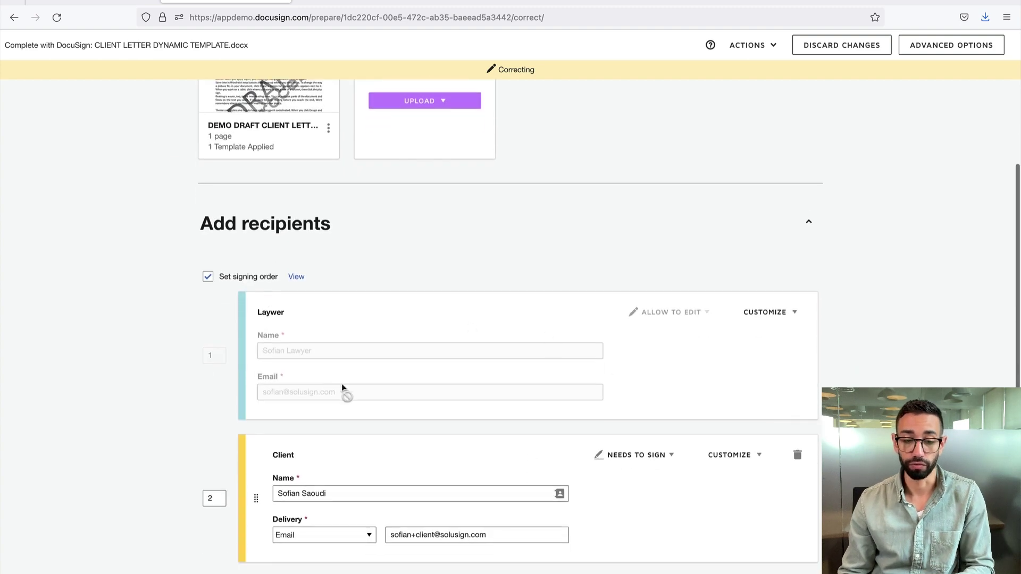
scroll(487, 336, up, 3)
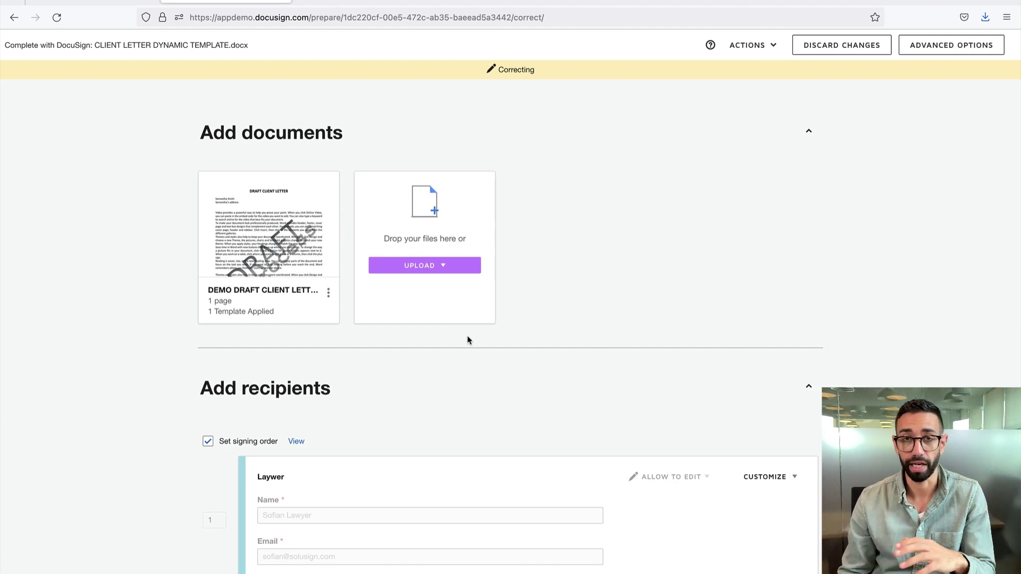
scroll(449, 355, down, 5)
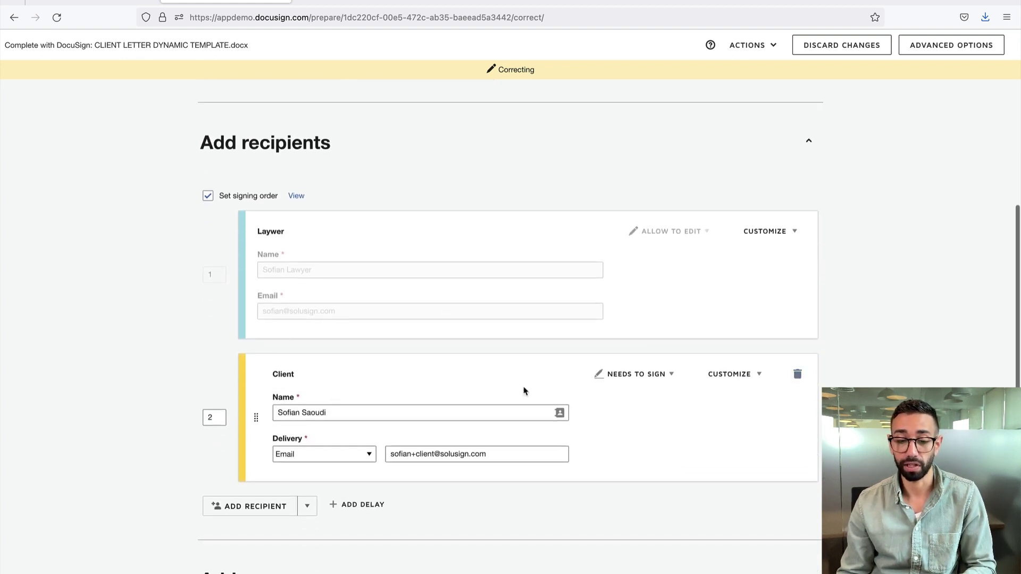
scroll(431, 428, down, 1)
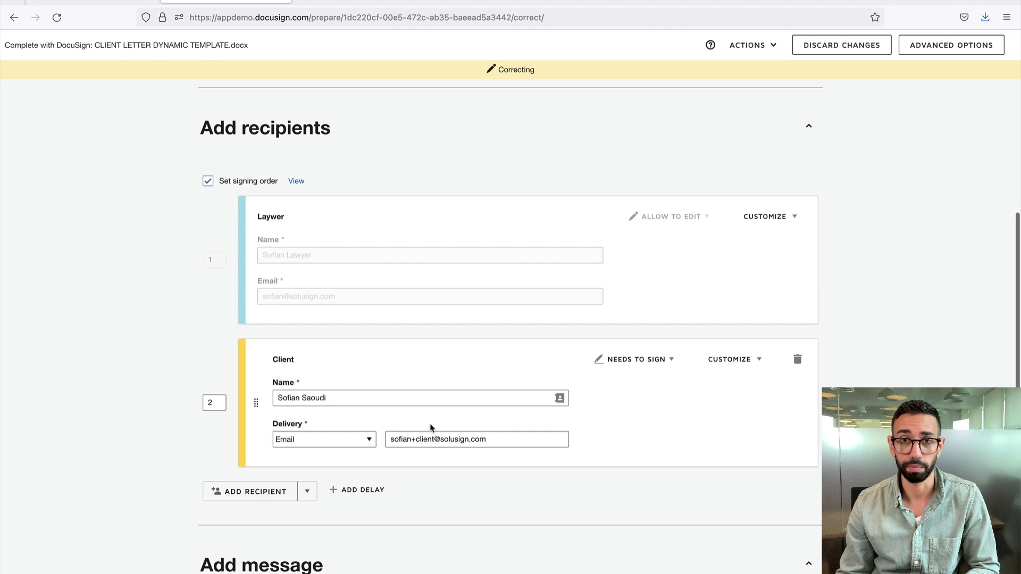
scroll(430, 428, up, 2)
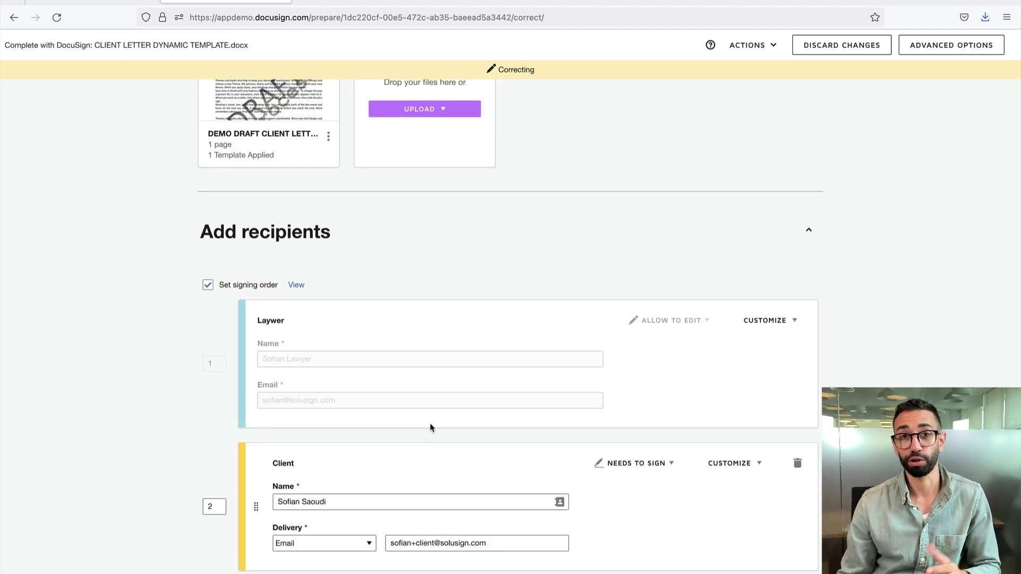
scroll(347, 325, up, 1)
scroll(347, 323, down, 1)
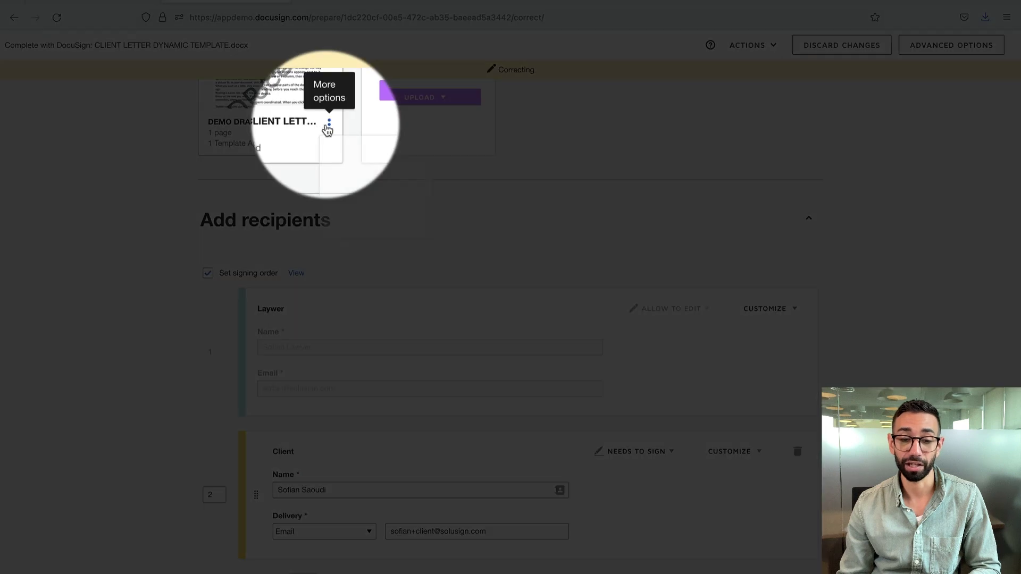
Step: Replace the draft letter with DEMO FINAL VERSION CLIENT LETTER, confirming despite the applied template
click(328, 125)
scroll(285, 190, up, 3)
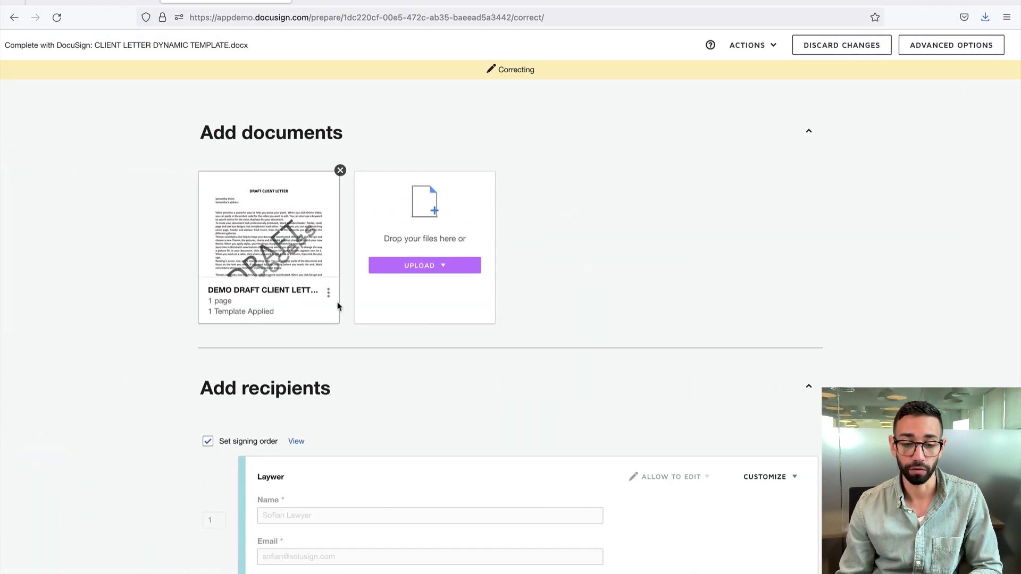
click(323, 287)
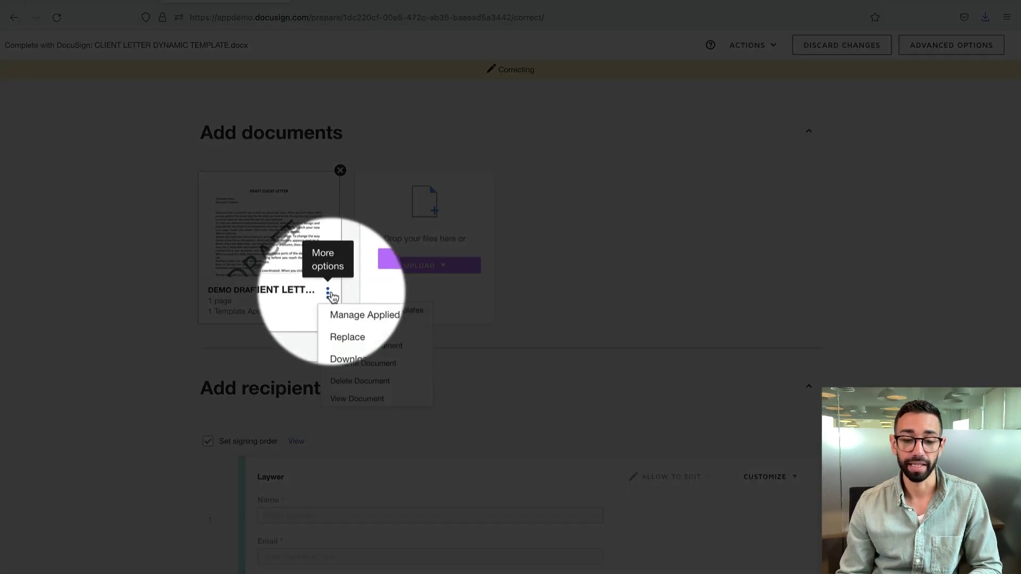
click(352, 328)
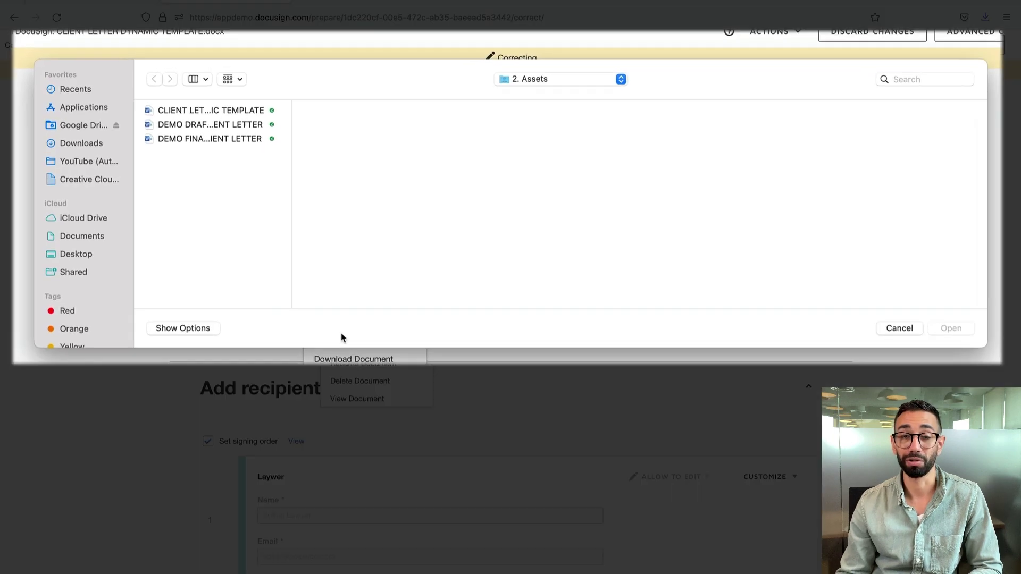
double_click(202, 139)
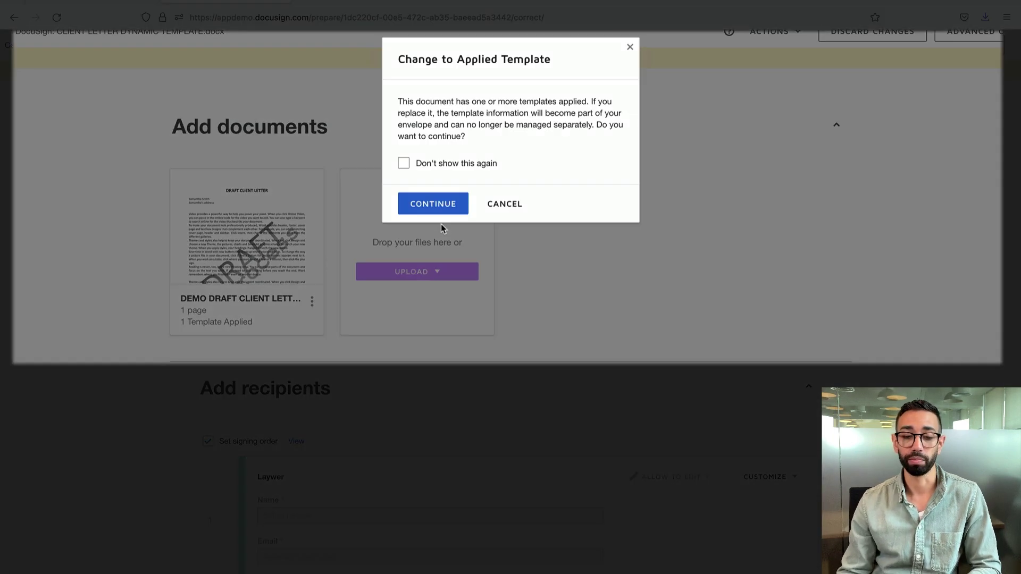
click(446, 204)
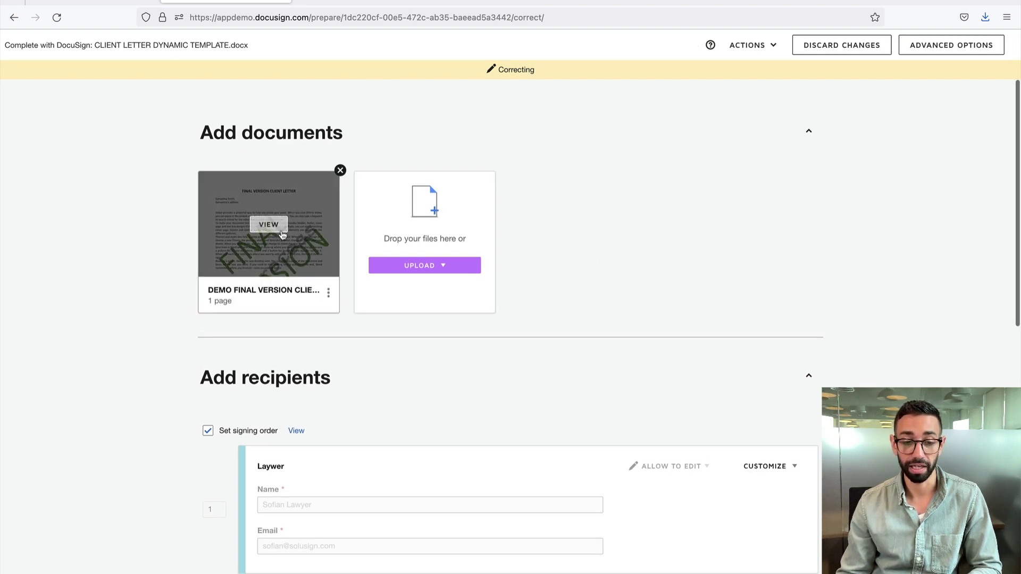
Step: Preview the final letter, then scroll the fields page to the By, Signature and Date lines
click(283, 228)
scroll(579, 310, down, 10)
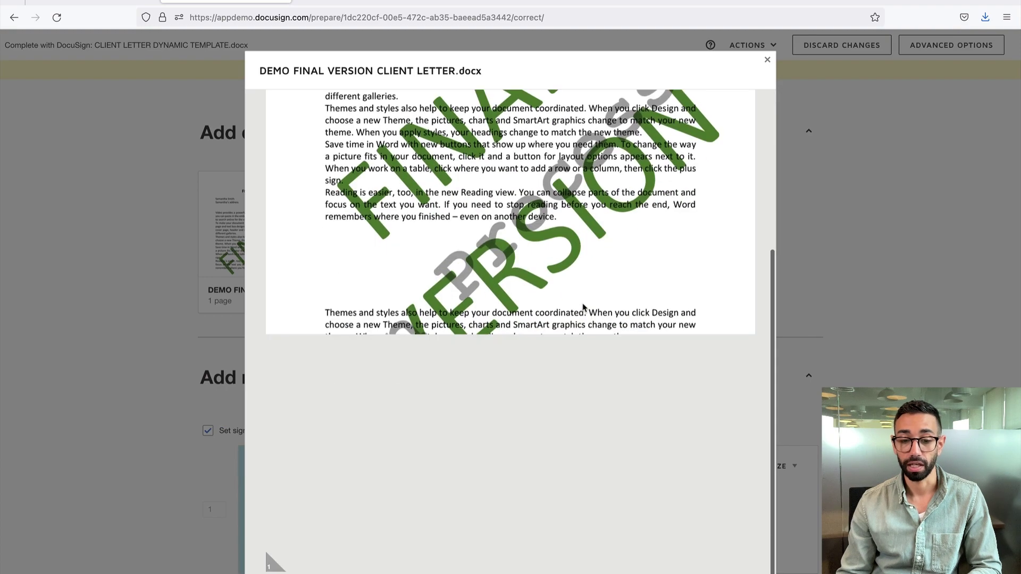
click(120, 293)
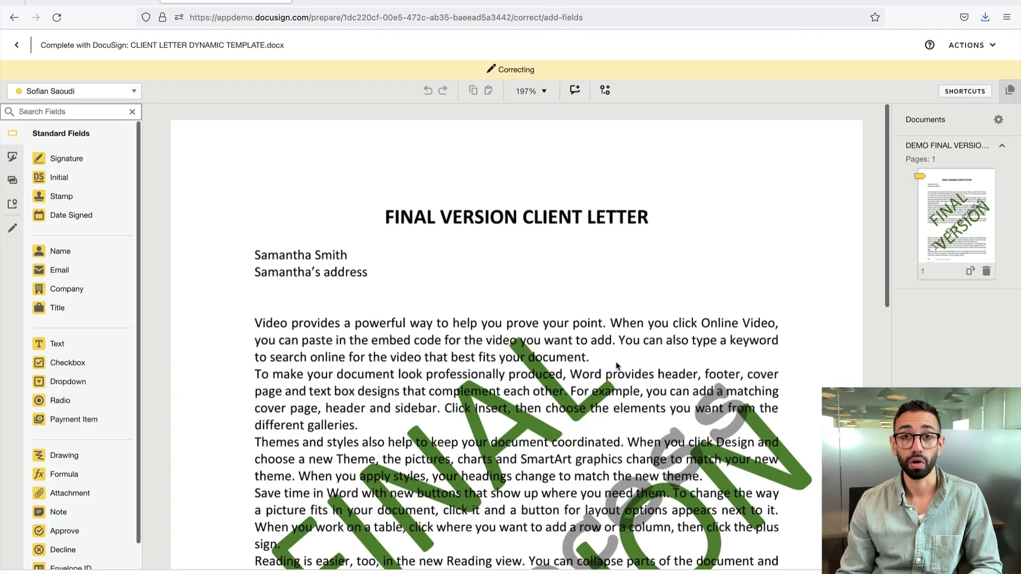
scroll(310, 324, down, 5)
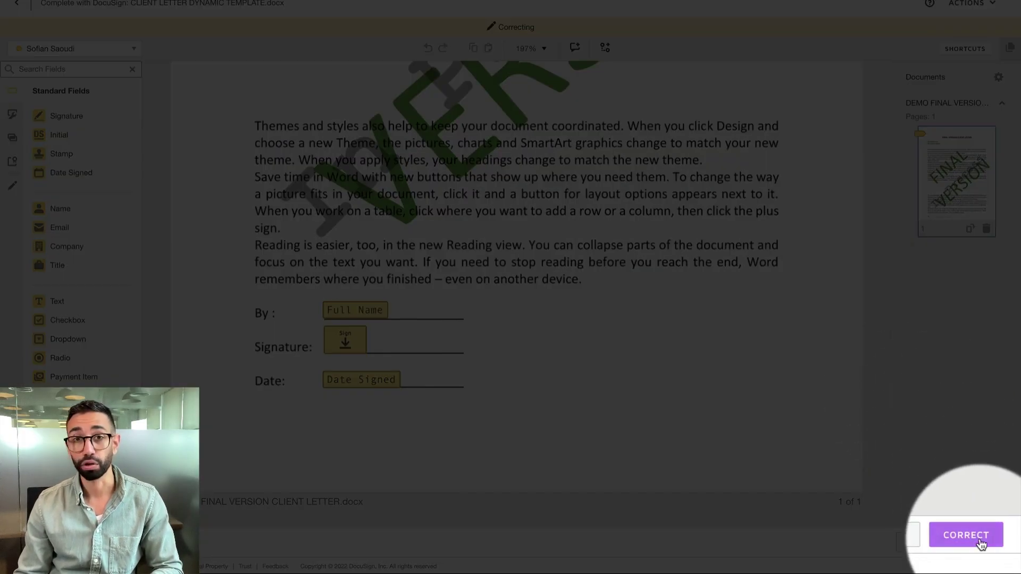
Step: Send the envelope correction containing the final letter with CORRECT
click(983, 535)
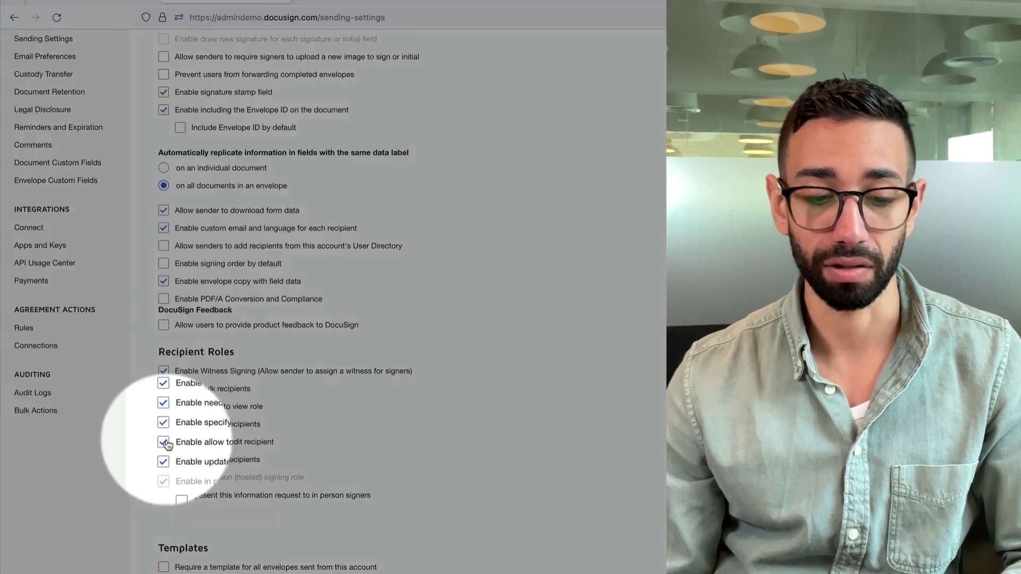
Step: Scroll Sending Settings to confirm Enable allow to edit recipient is ticked under Recipient Roles
scroll(175, 440, up, 3)
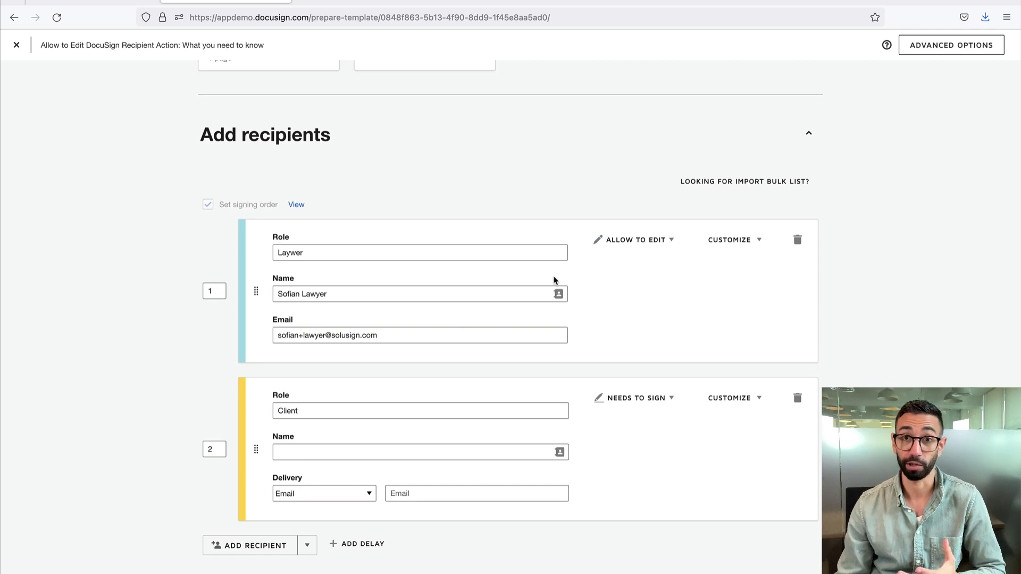
Step: Add a Lawyer recipient at signing order 2 and move the Client to order 3
click(269, 544)
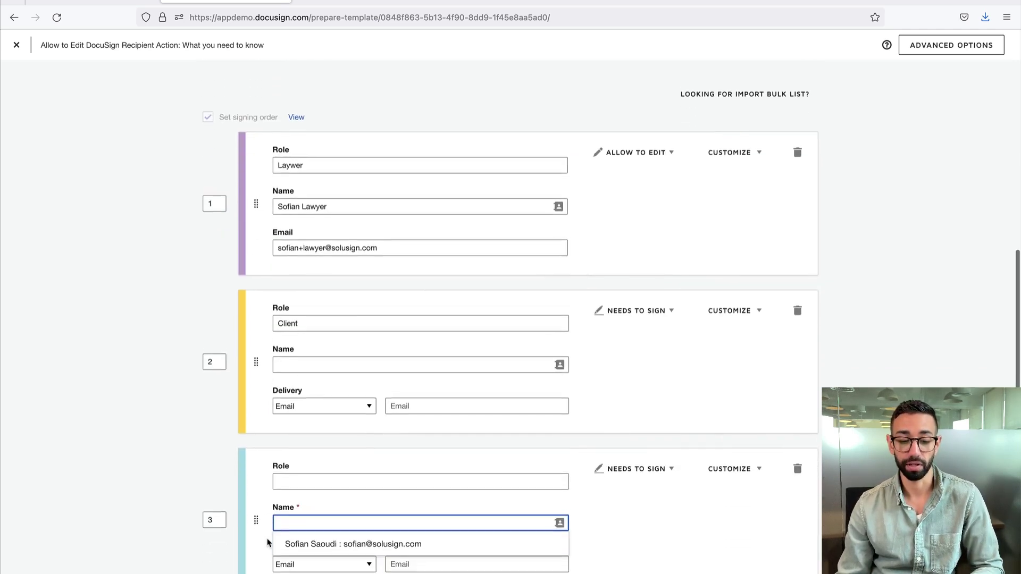
click(305, 452)
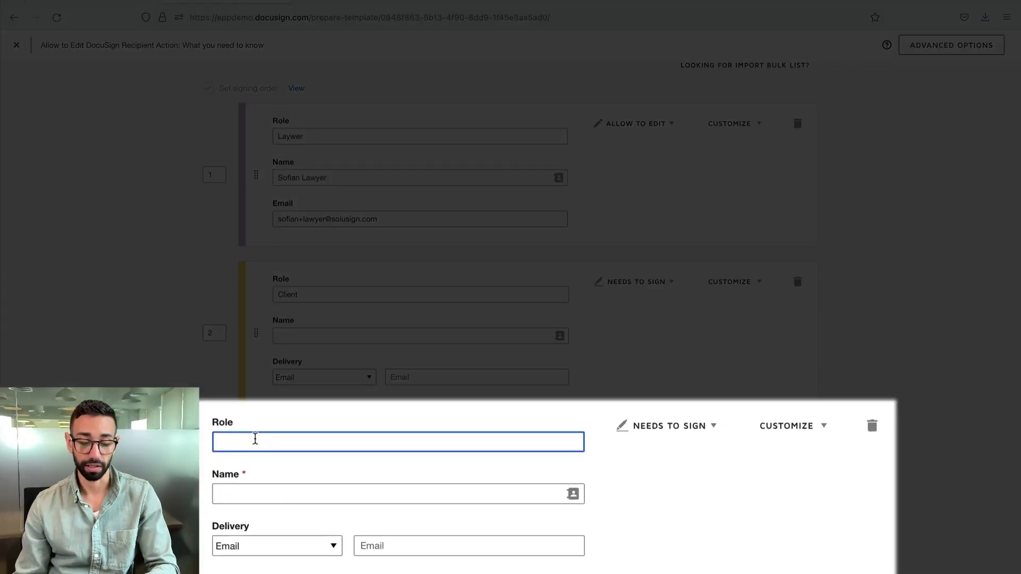
text(Lawyer)
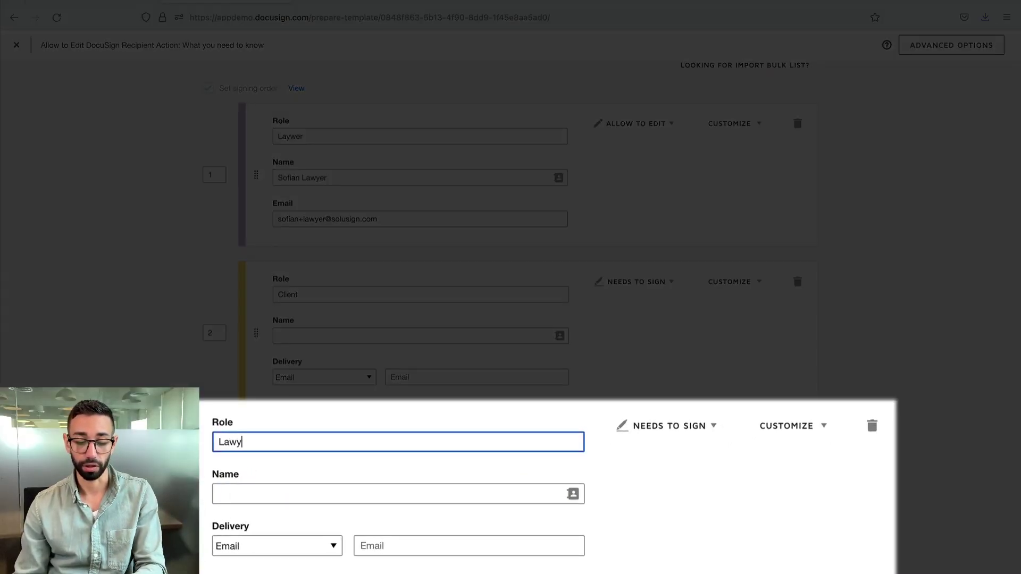
click(144, 487)
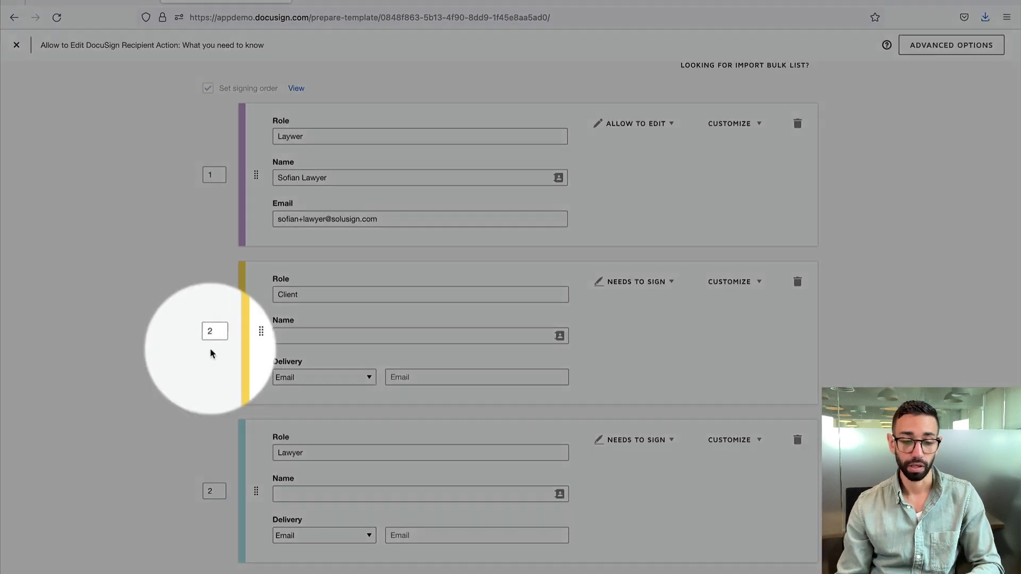
click(212, 333)
text(3)
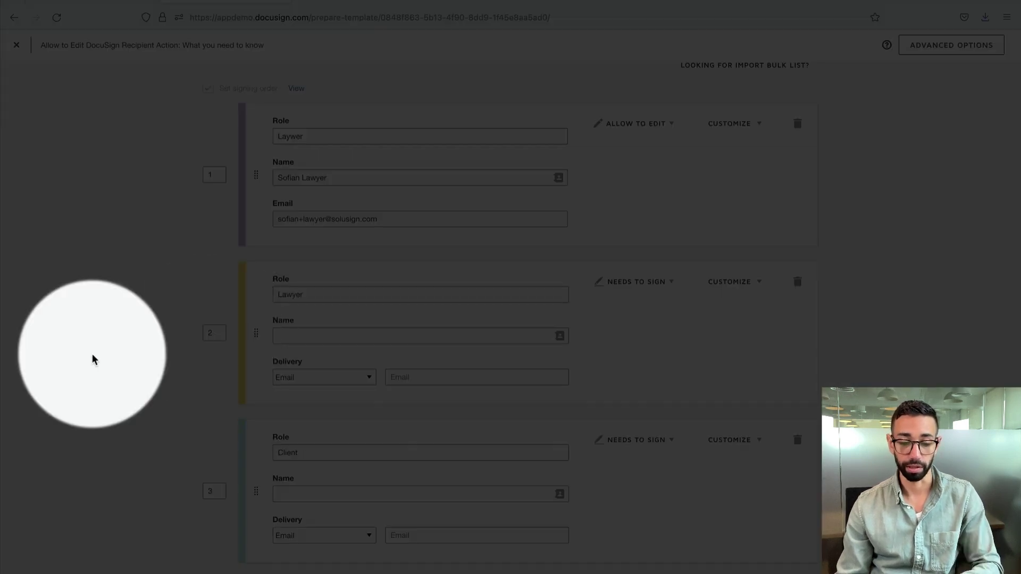